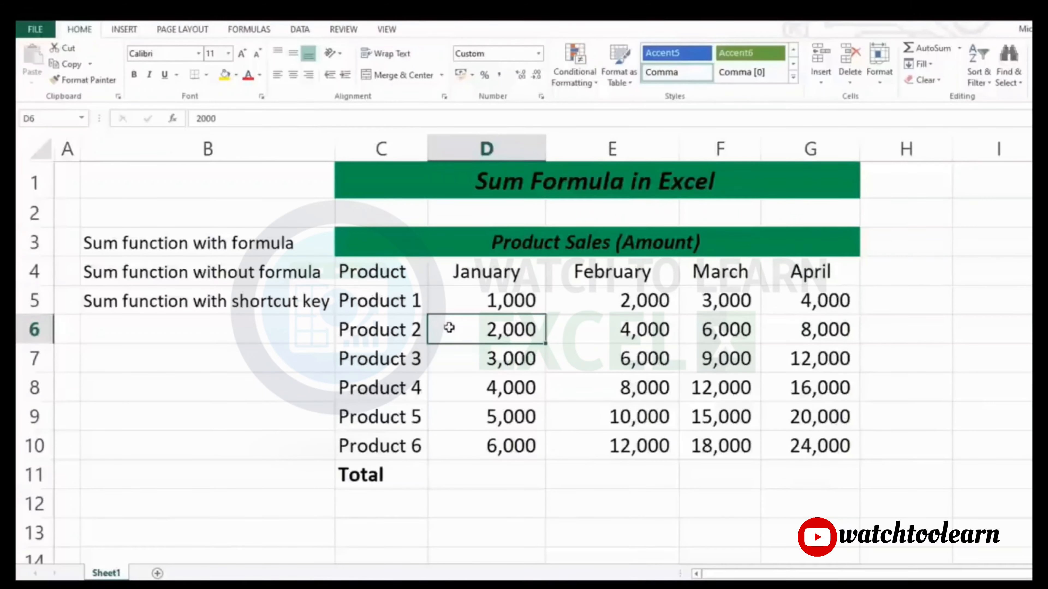
Examine the three sum methods listed in B3:B5 and the product sales table with its months, amounts and Total row
click(133, 244)
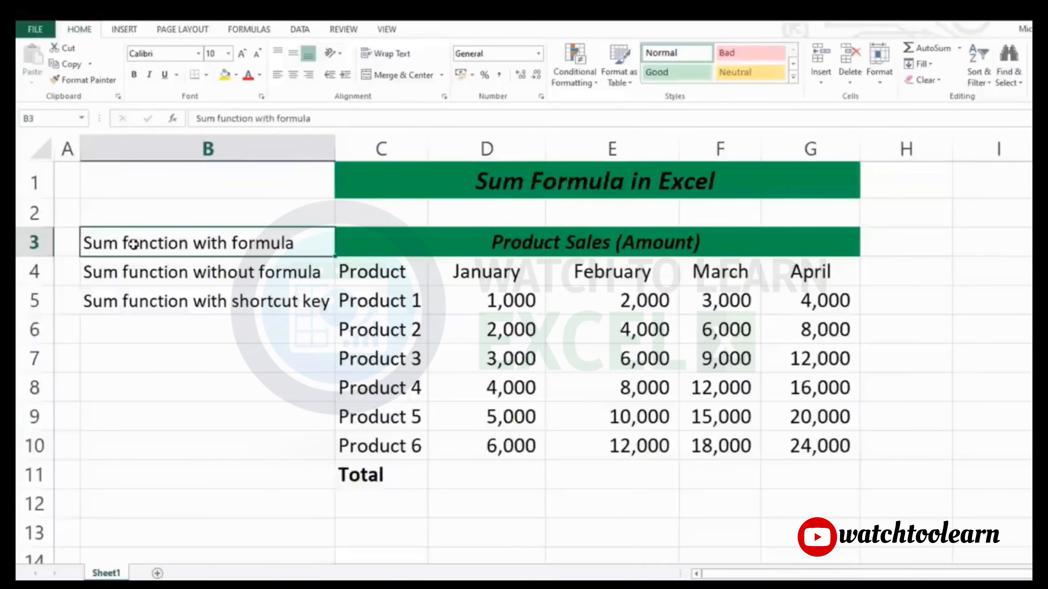
click(147, 272)
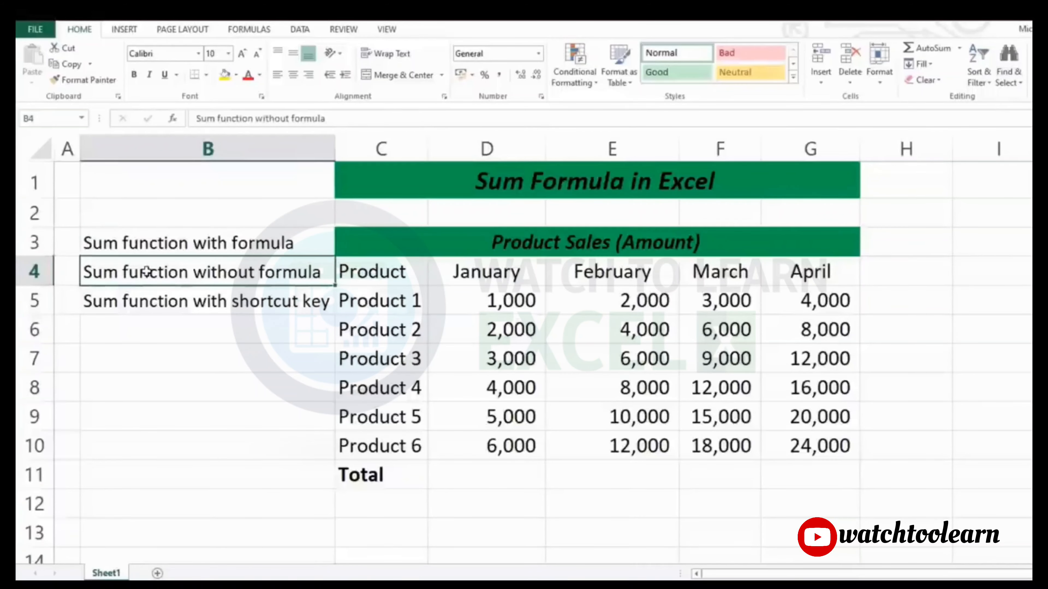
click(158, 297)
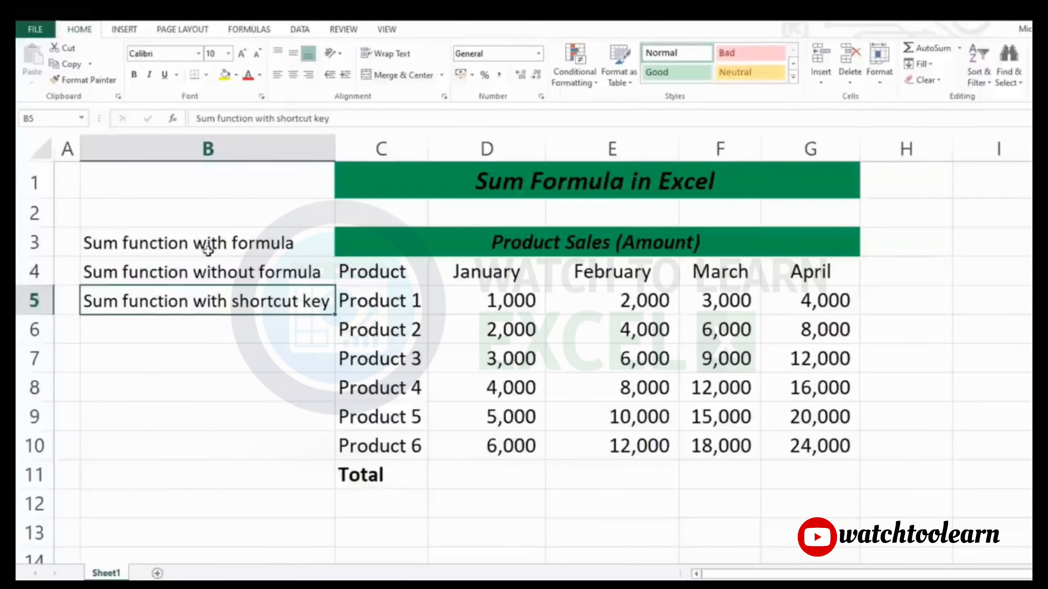
click(203, 245)
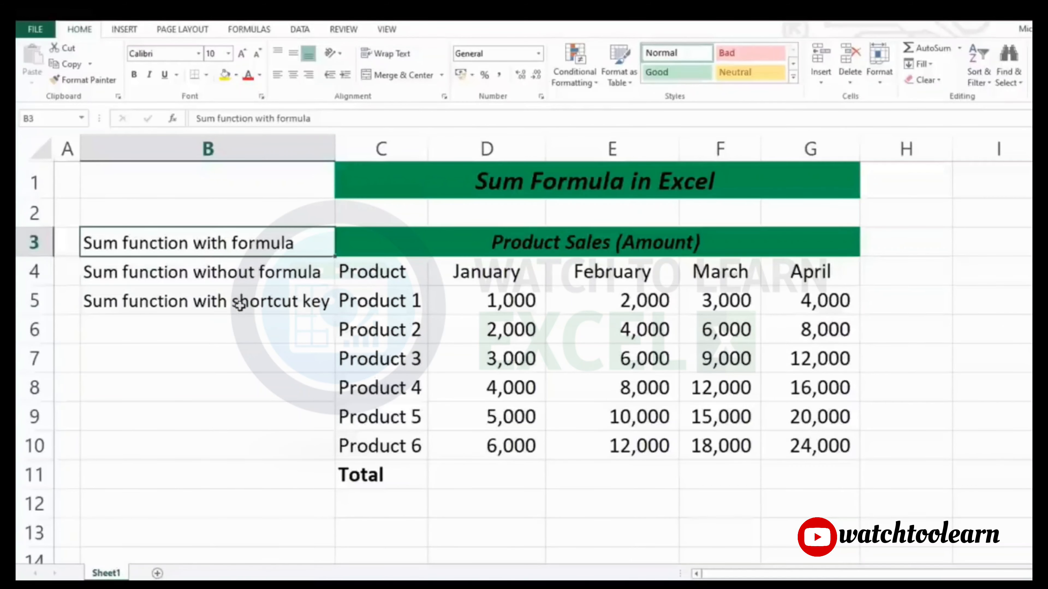
drag(392, 243, 825, 443)
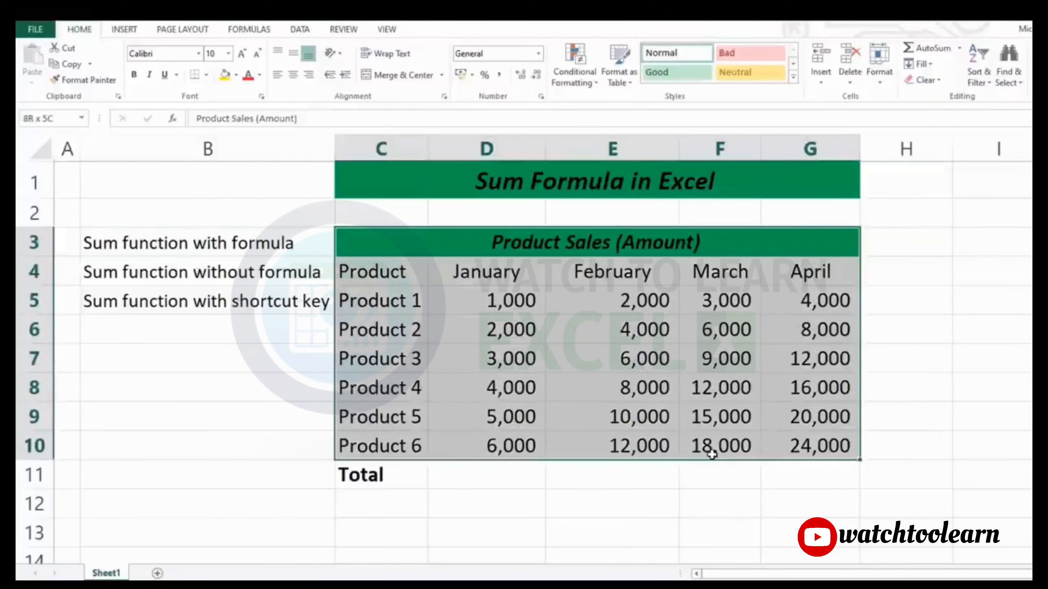
drag(377, 271, 384, 446)
drag(482, 274, 814, 272)
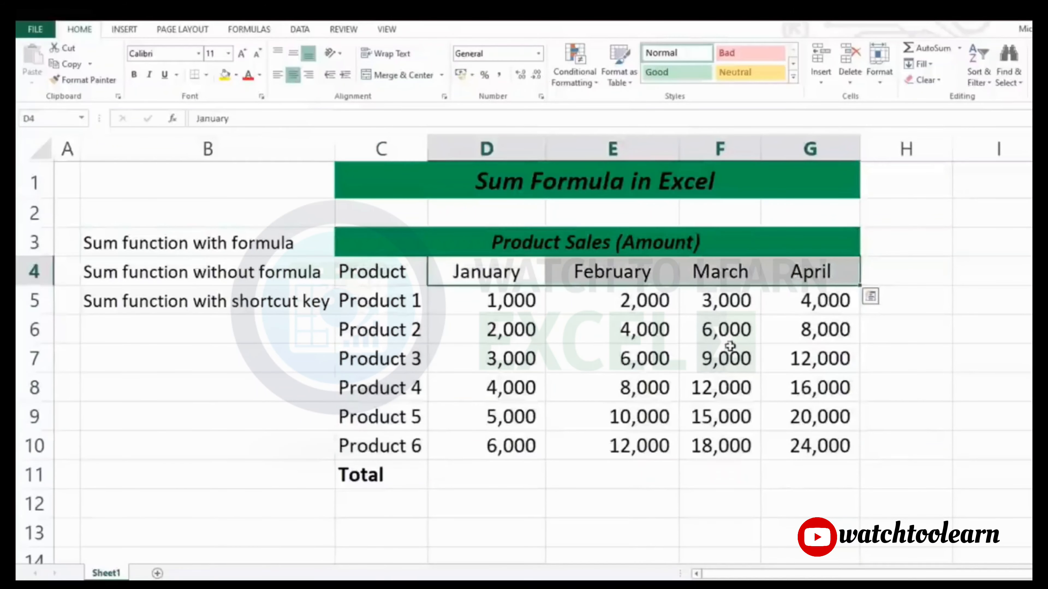
drag(479, 301, 810, 432)
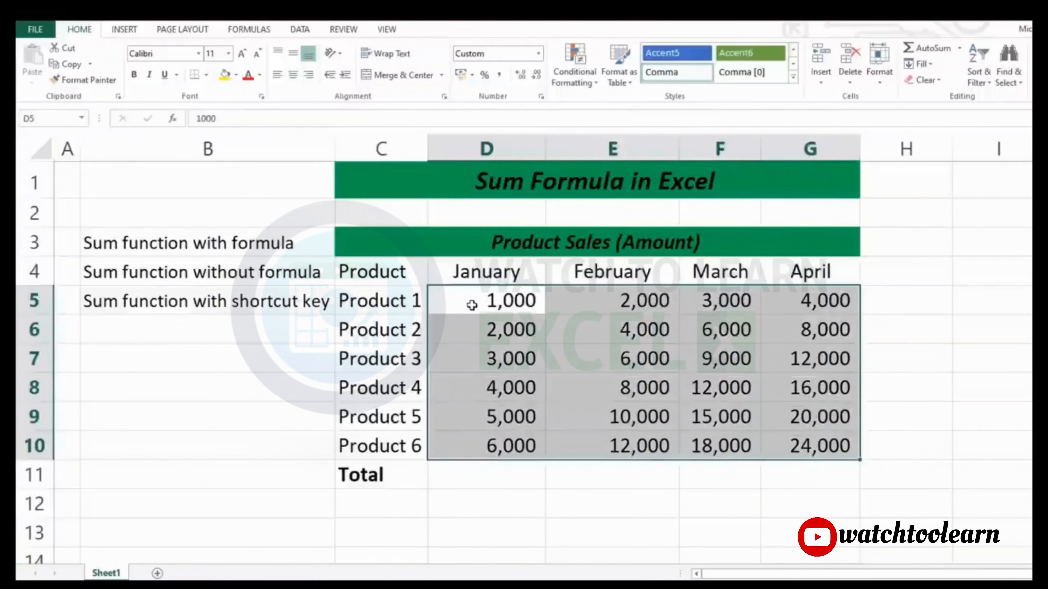
drag(474, 301, 800, 435)
drag(505, 477, 828, 477)
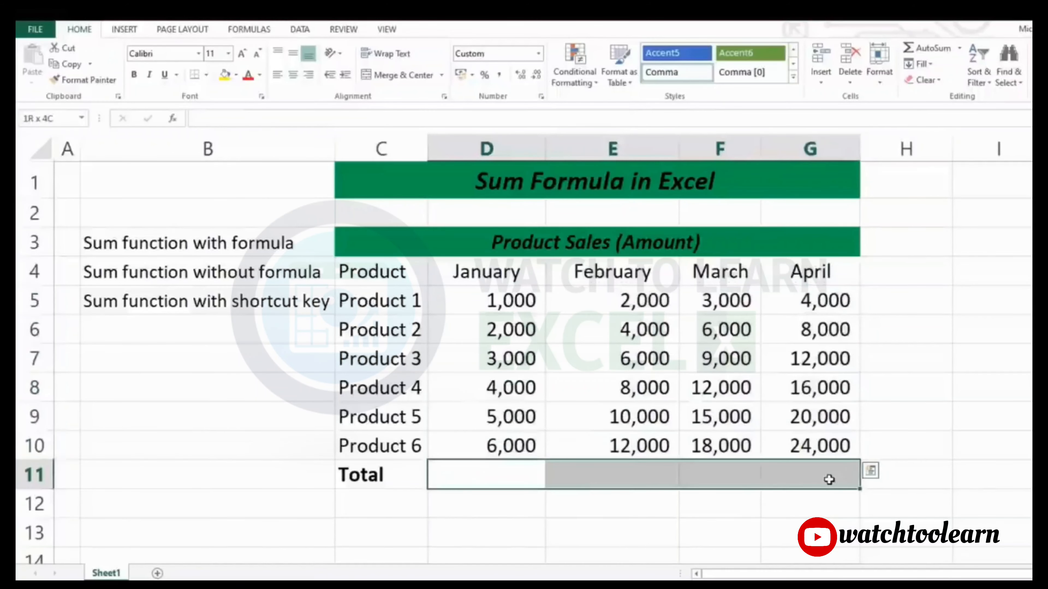
Enter =SUM(D5:D10) in D11 to total January, picking D5 and D10 separately as the range's start and end
click(488, 472)
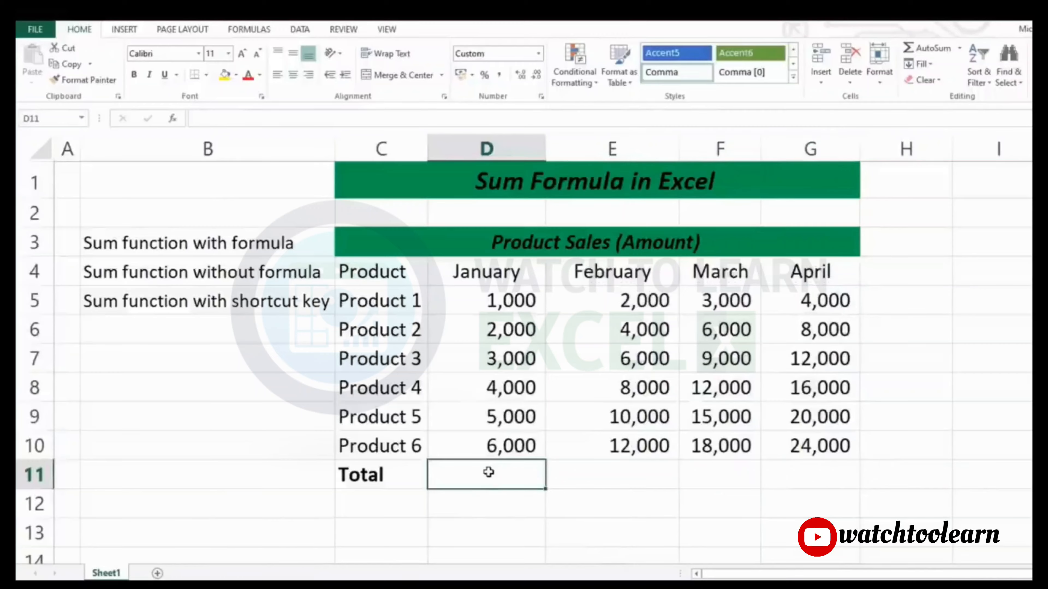
text(=)
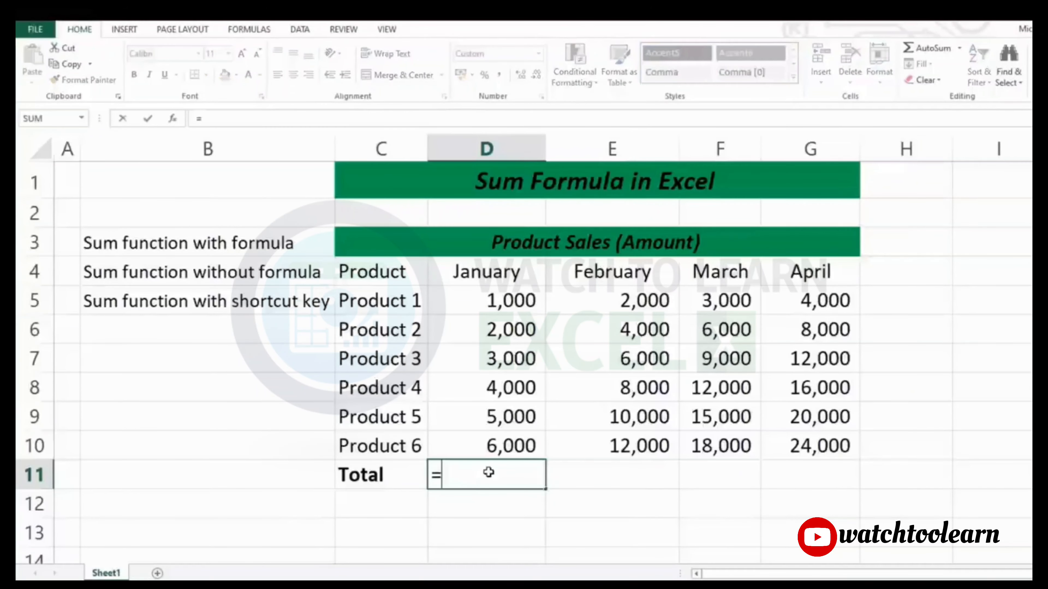
text(sum)
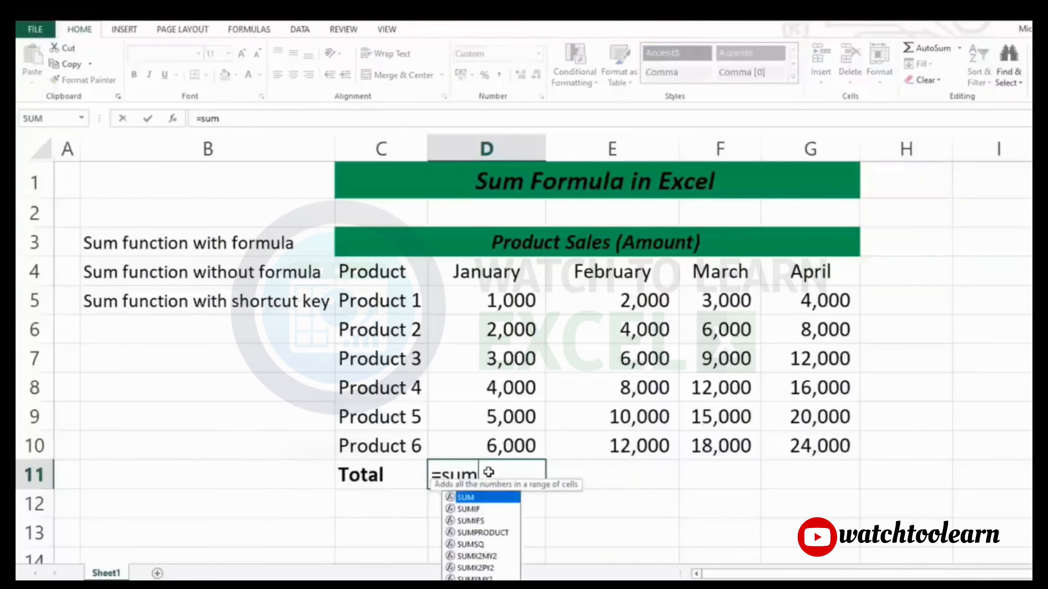
double_click(480, 498)
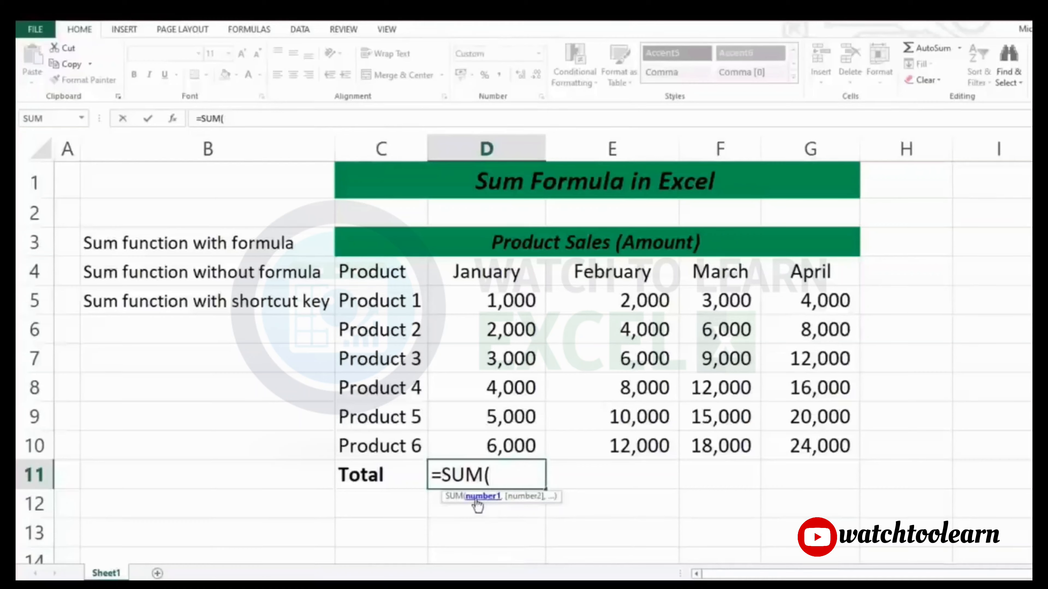
click(490, 305)
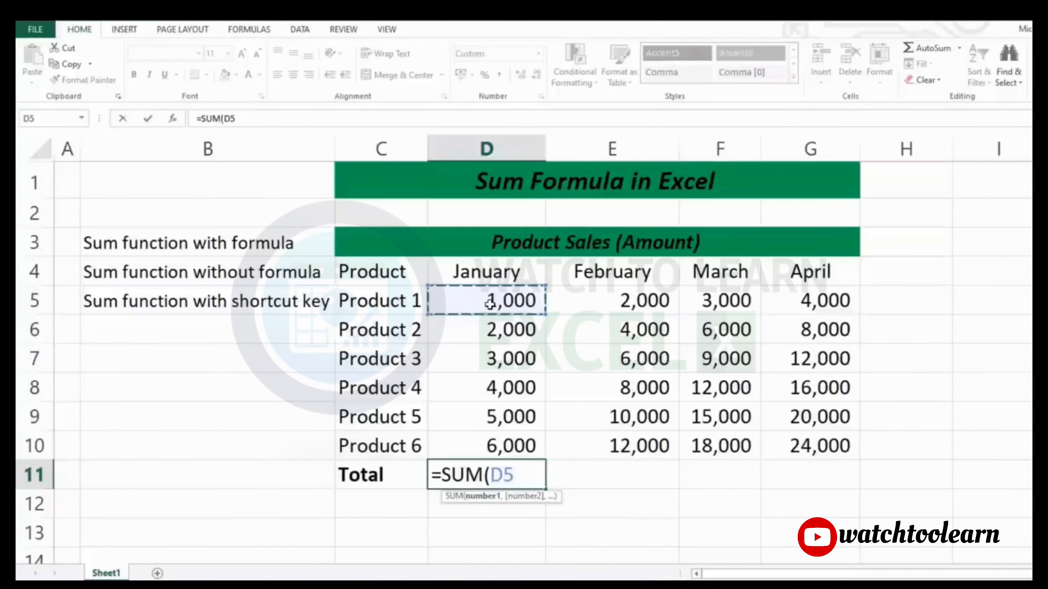
text(:)
double_click(531, 476)
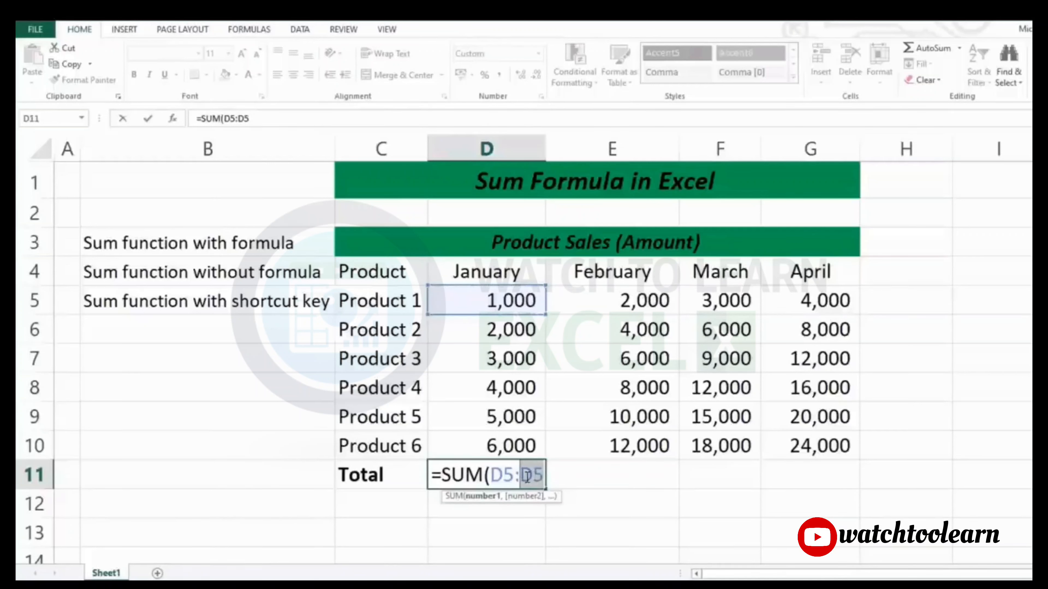
click(489, 444)
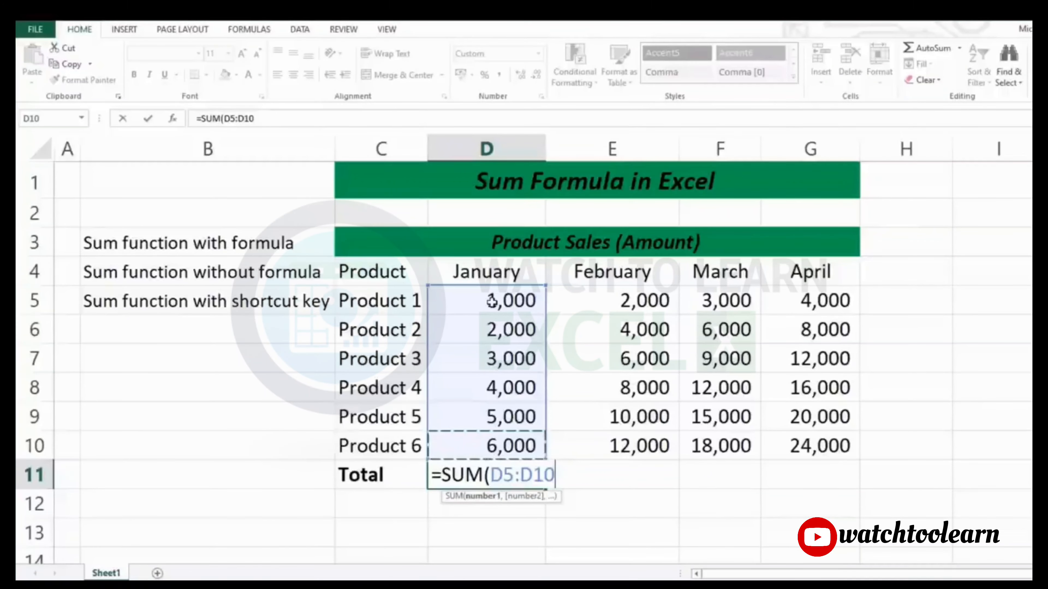
key(Return)
key(Up)
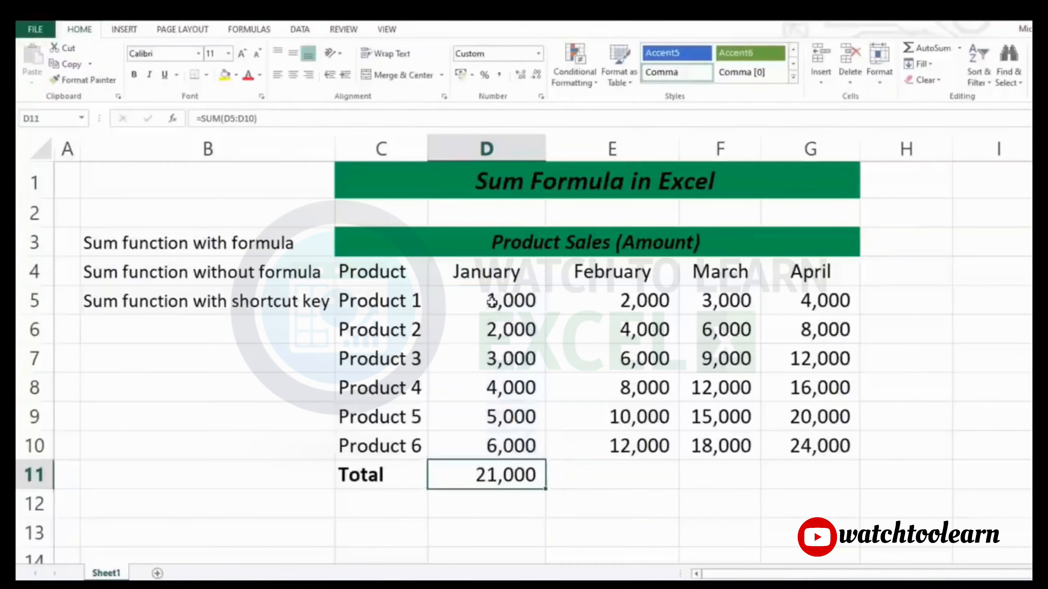
Clear D11 and re-enter the January total as a SUM of D5:D10, selecting the whole range from D5 downward
key(Delete)
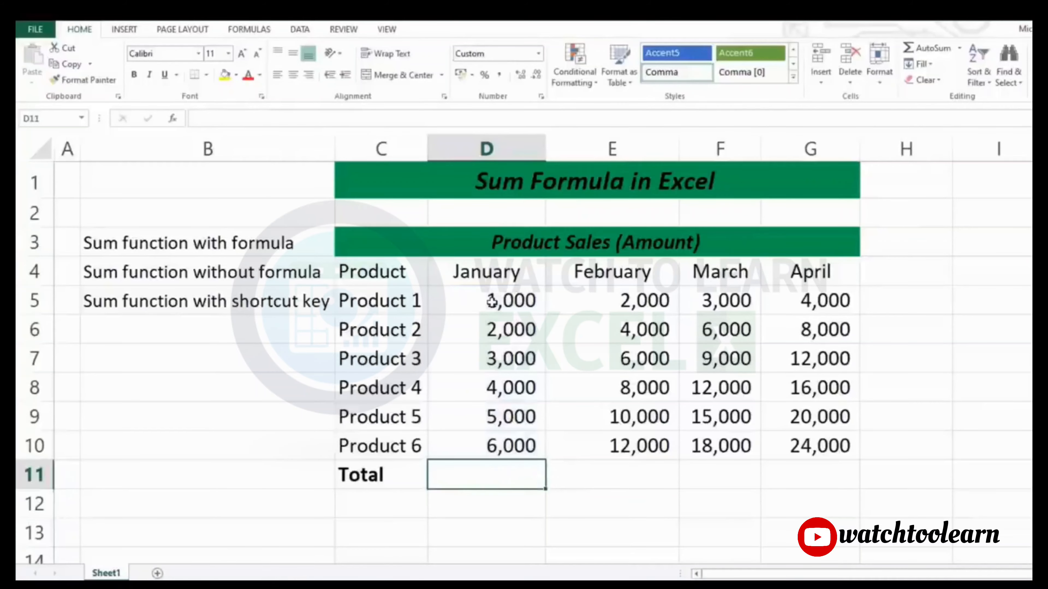
text(=sum)
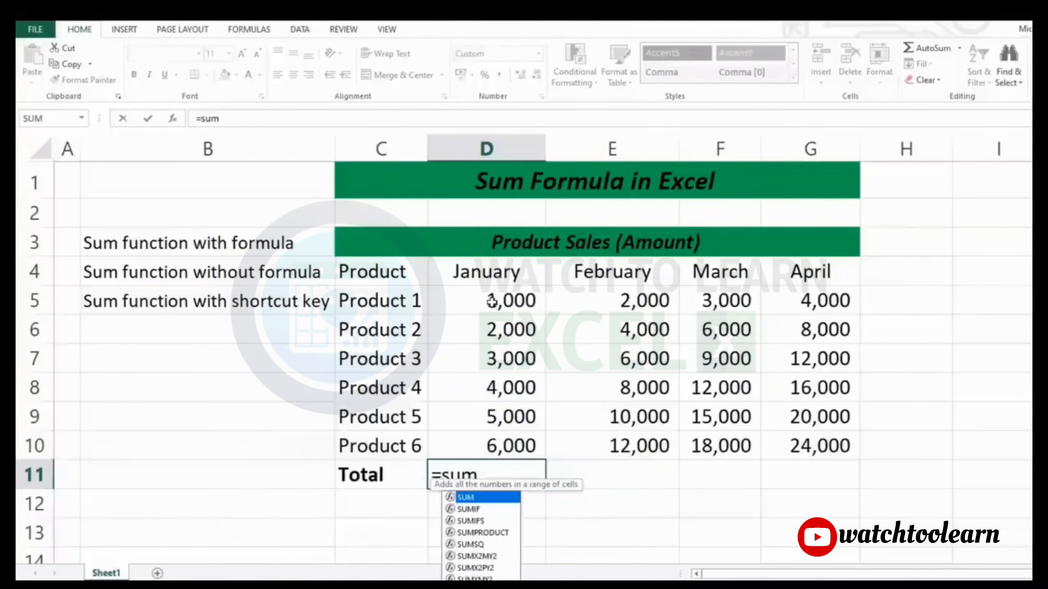
key(Tab)
drag(492, 297, 497, 441)
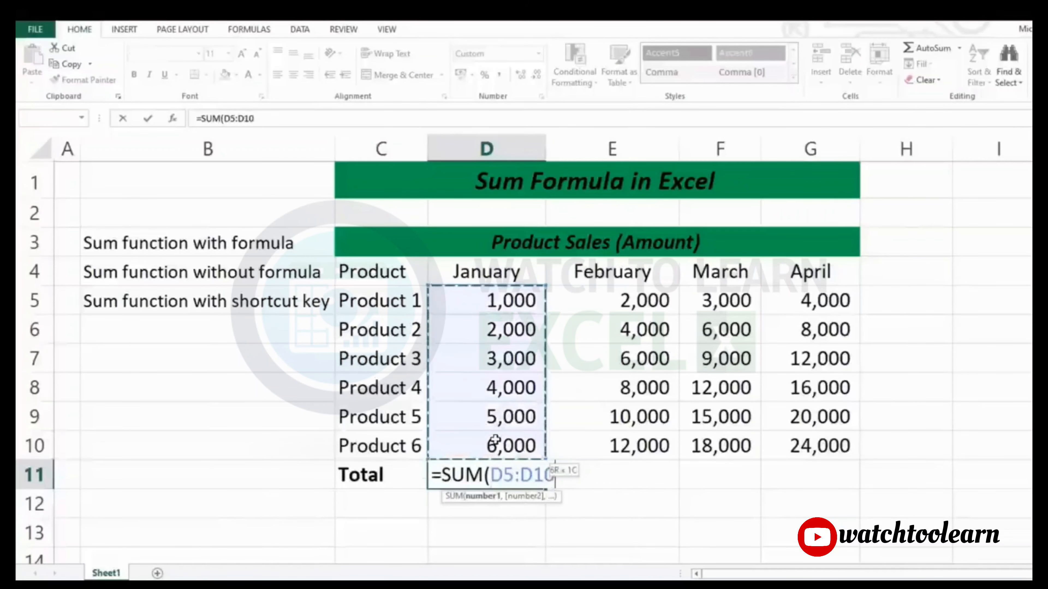
click(493, 295)
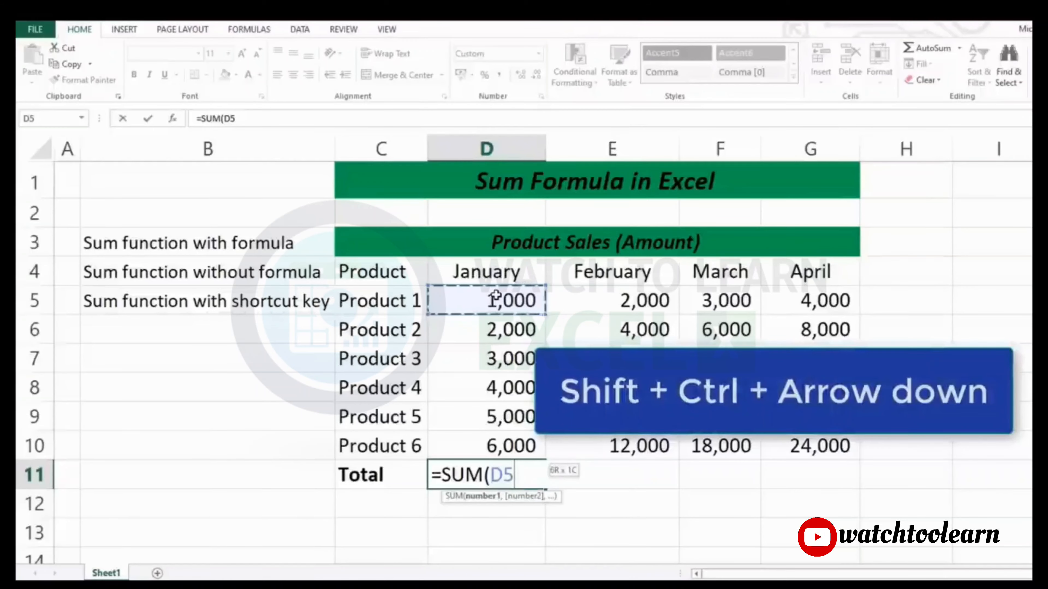
key(ctrl+shift+Down)
key(Return)
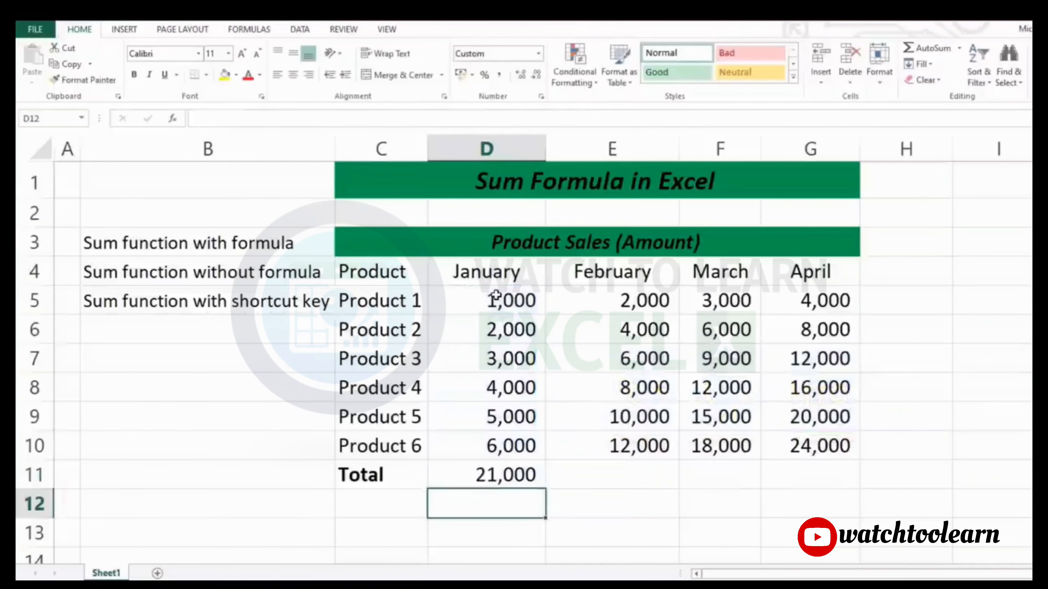
key(Up)
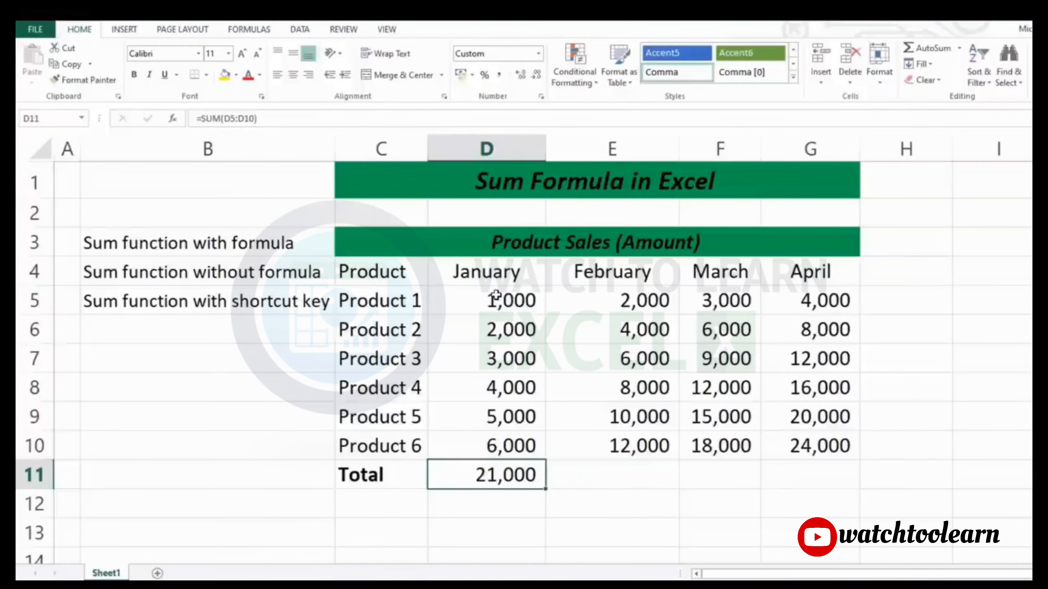
Copy the January total formula from D11 into E11:G11 for February, March and April
key(ctrl+c)
key(Right)
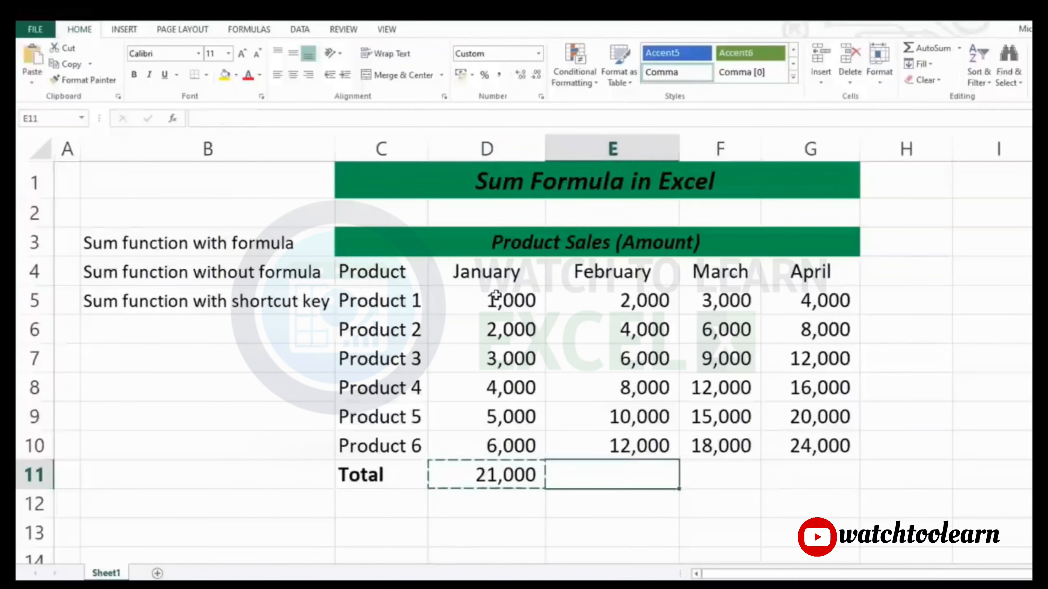
key(shift+Right)
key(shift+Right)
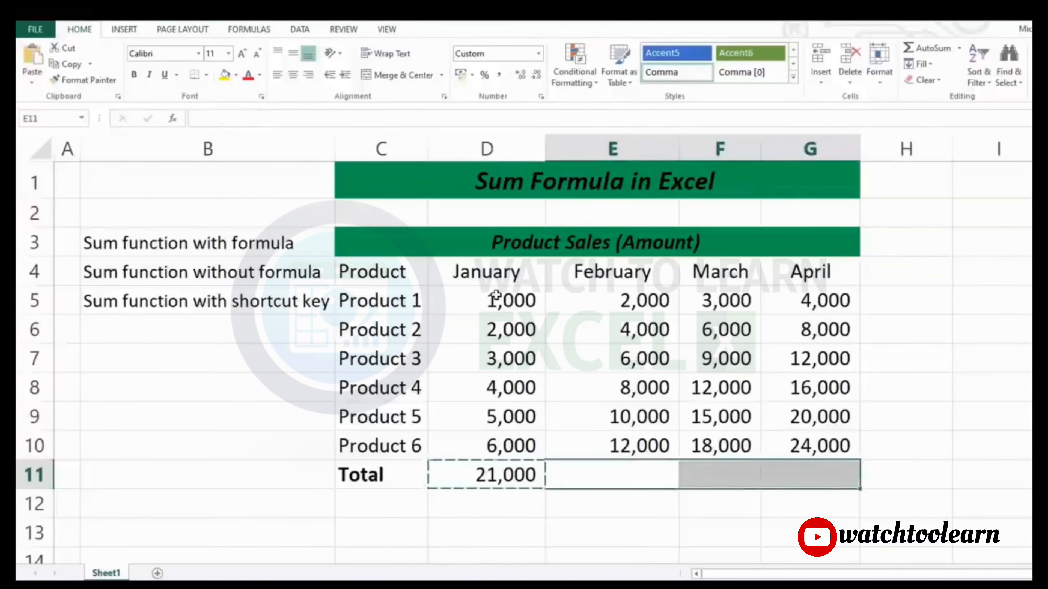
key(ctrl+v)
drag(597, 301, 794, 445)
drag(660, 473, 776, 472)
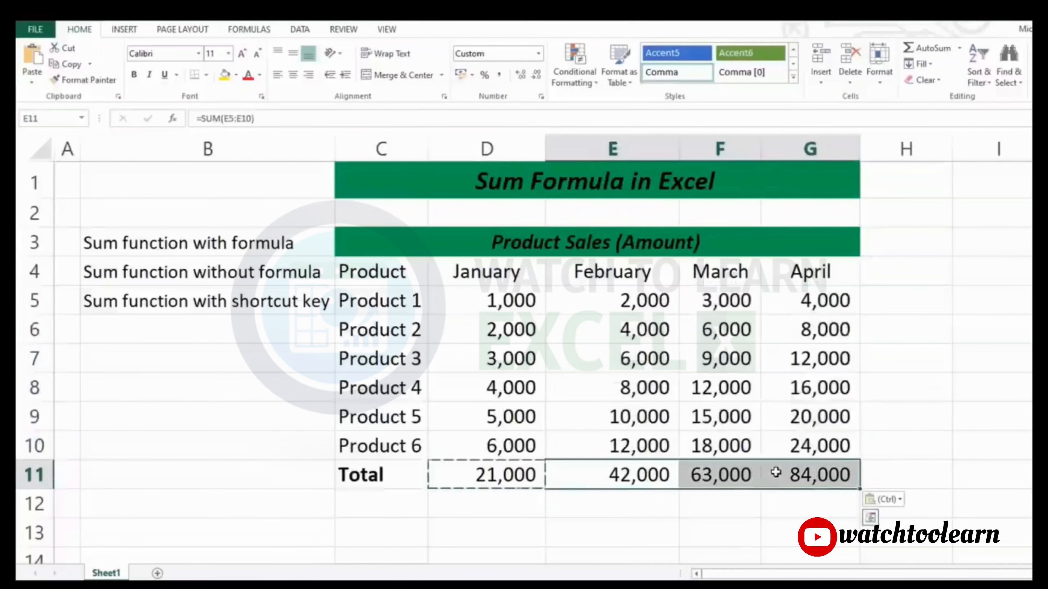
Clear the pasted totals in E11:G11 and fill the D11 formula across to G11 instead
key(Escape)
key(Delete)
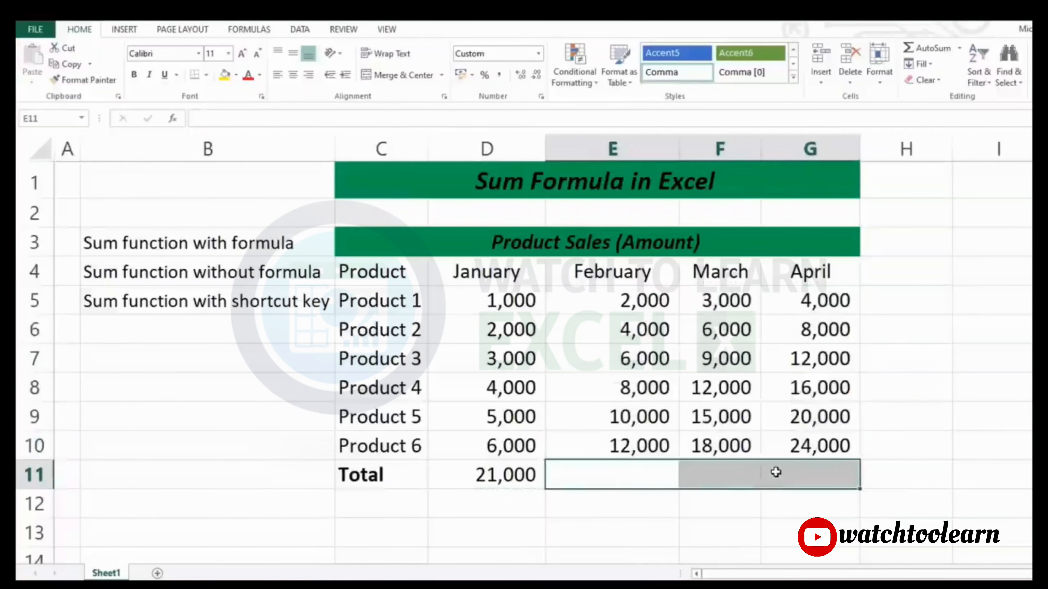
click(474, 468)
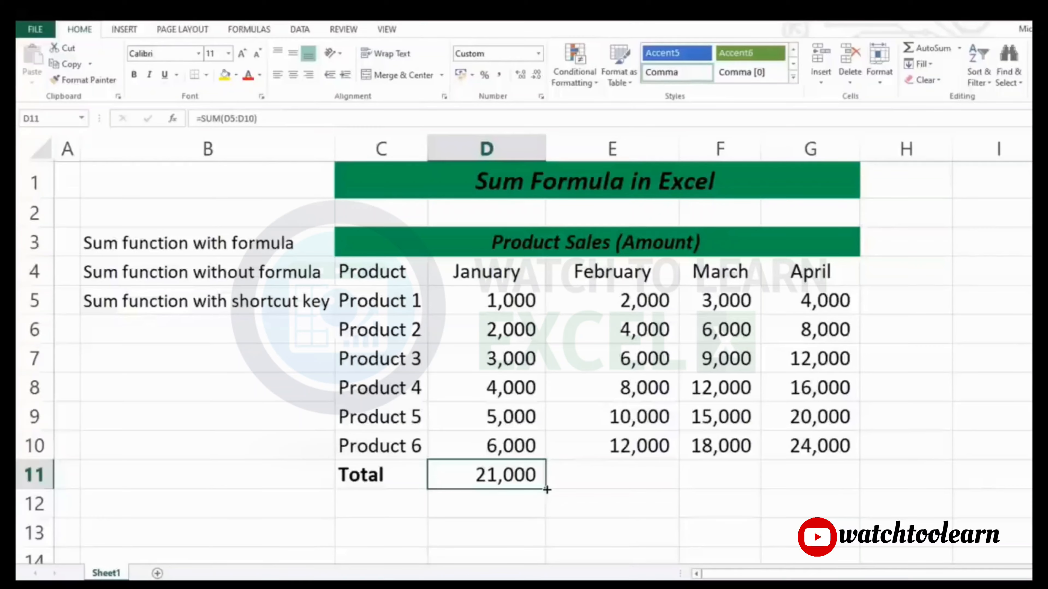
drag(547, 489, 834, 485)
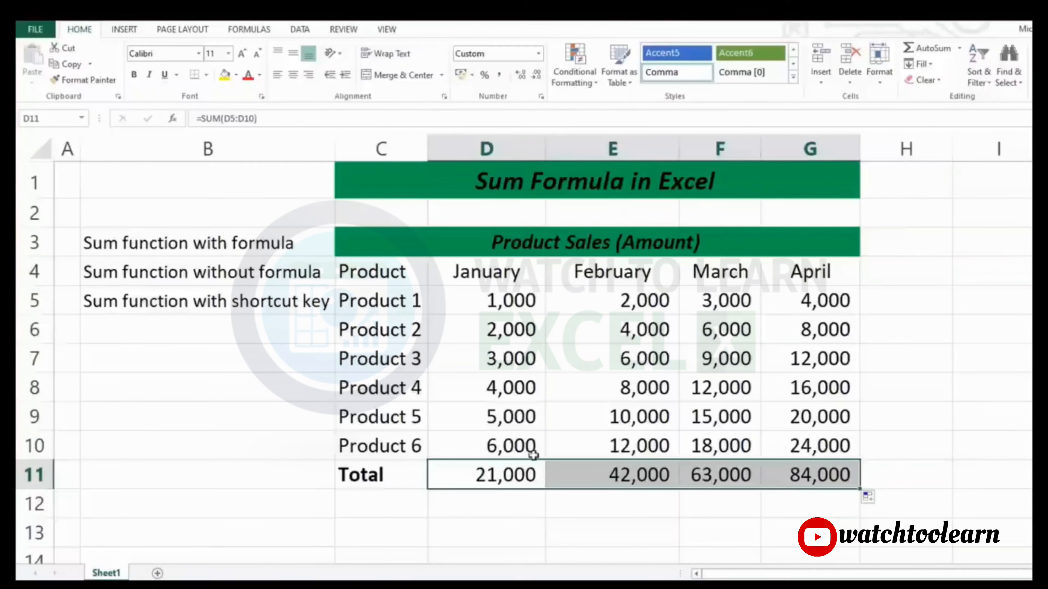
Clear the totals in D11:G11 and total the amounts in D5:G10 using AutoSum's Sum option
drag(478, 475, 765, 469)
key(Delete)
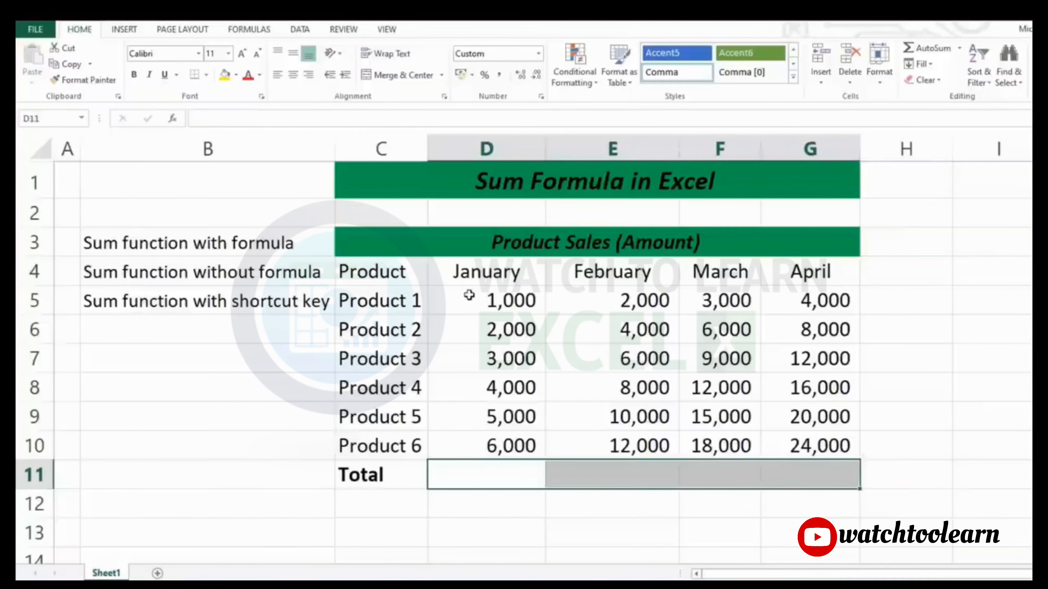
drag(470, 295, 786, 450)
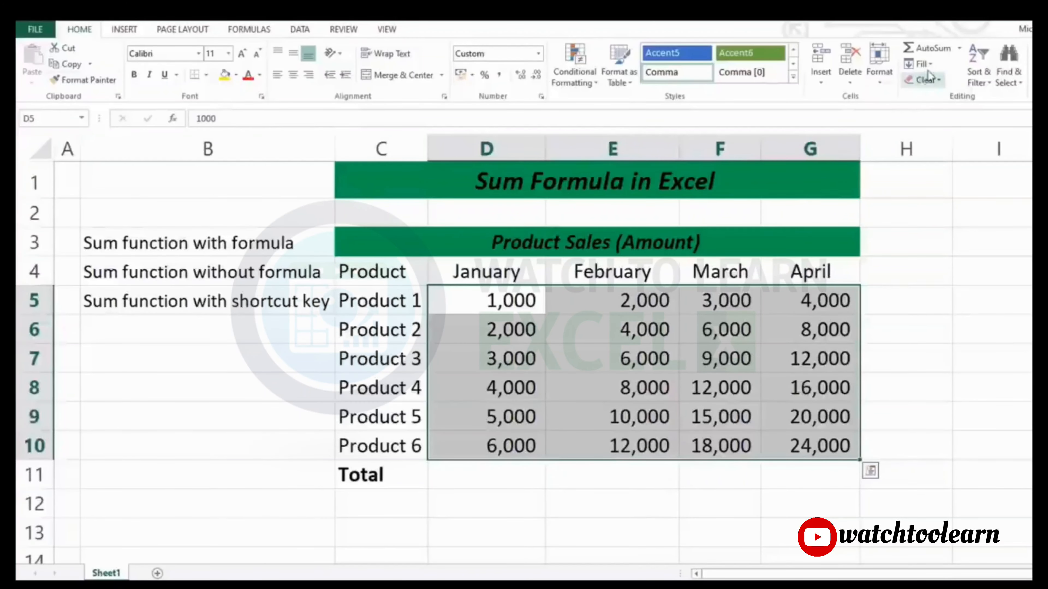
click(960, 48)
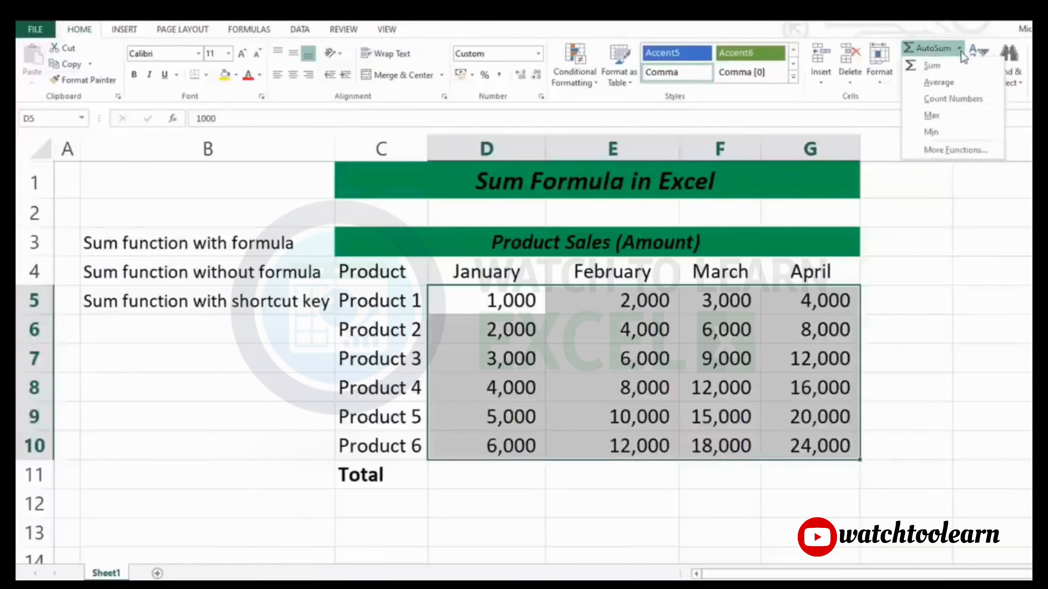
click(963, 68)
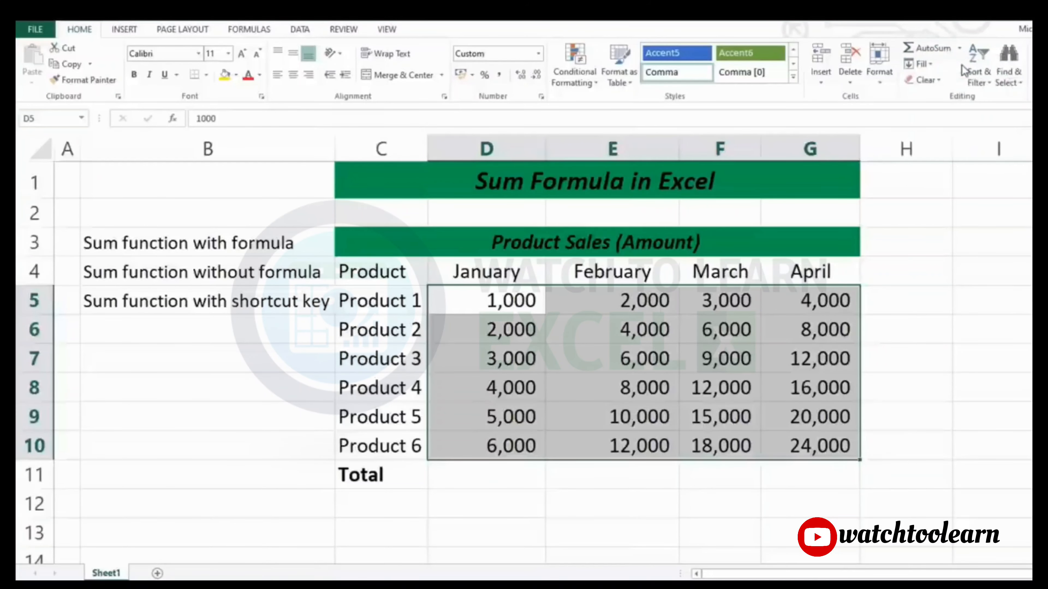
click(539, 475)
drag(539, 476, 796, 467)
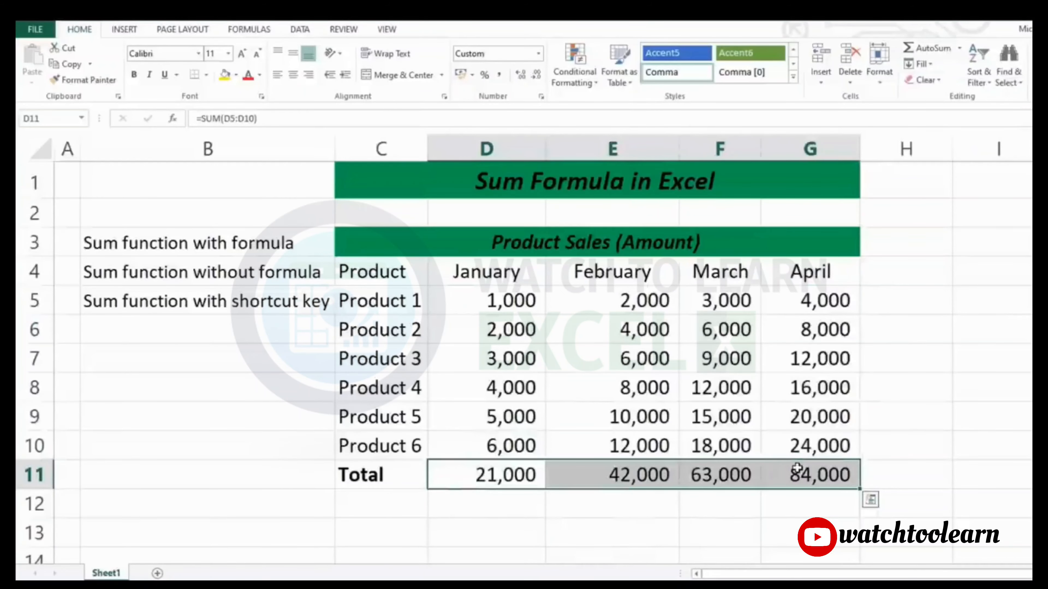
Delete the totals in row 11 and apply the default AutoSum directly to the amounts in D5:G10
key(Delete)
drag(483, 301, 793, 443)
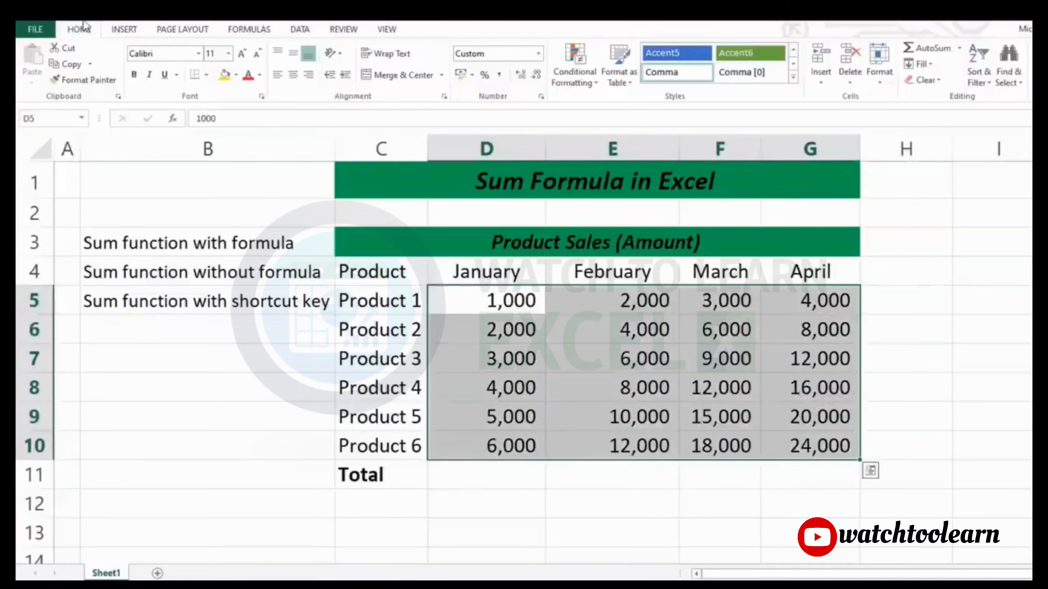
click(931, 51)
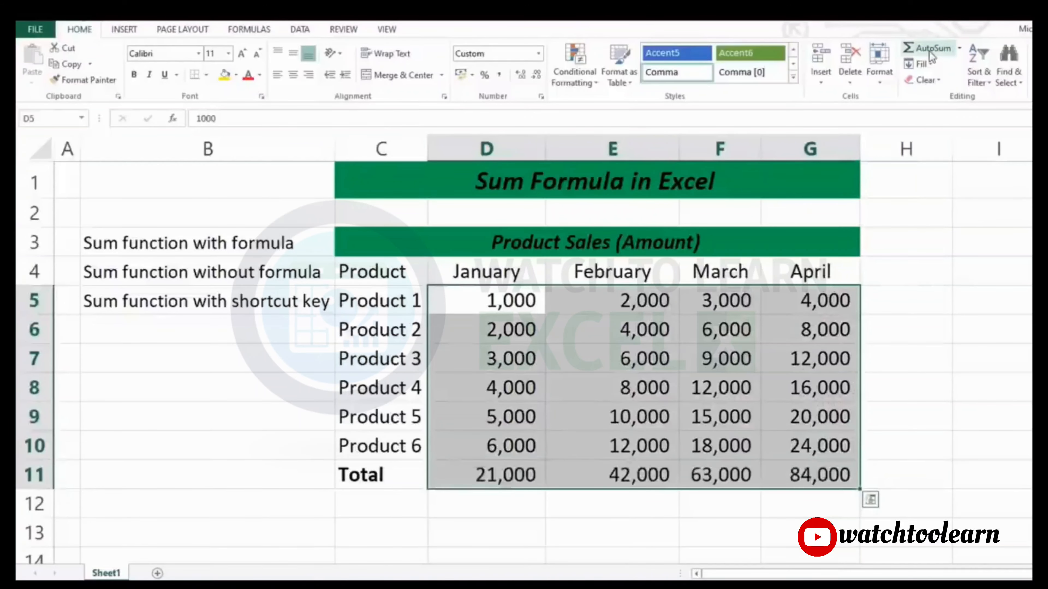
Clear the totals in D11:G11 and insert an automatic sum of January's amounts D5:D10 in cell D11
drag(495, 472, 808, 473)
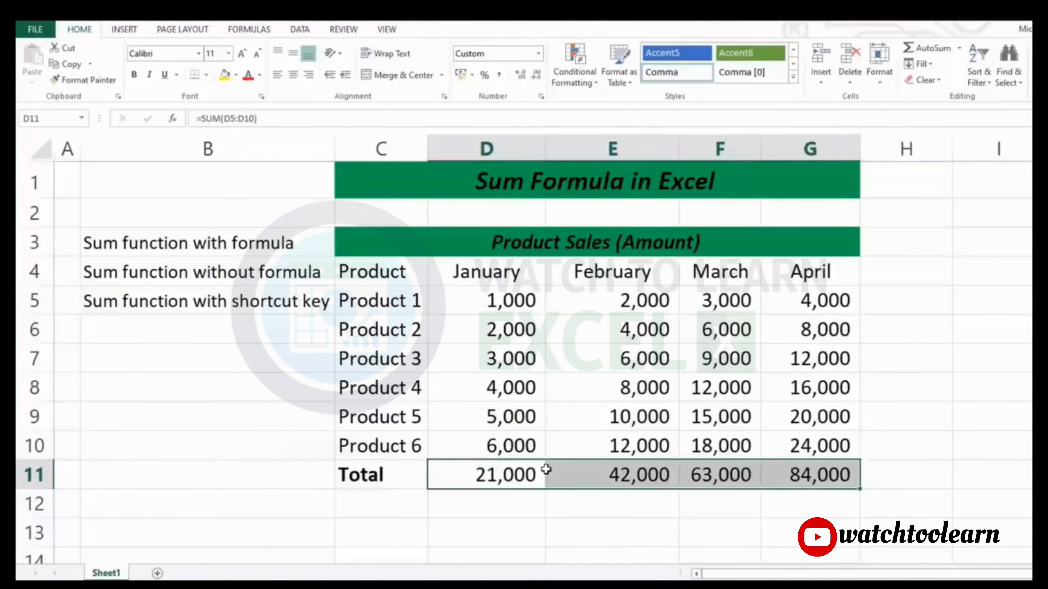
key(Delete)
click(504, 471)
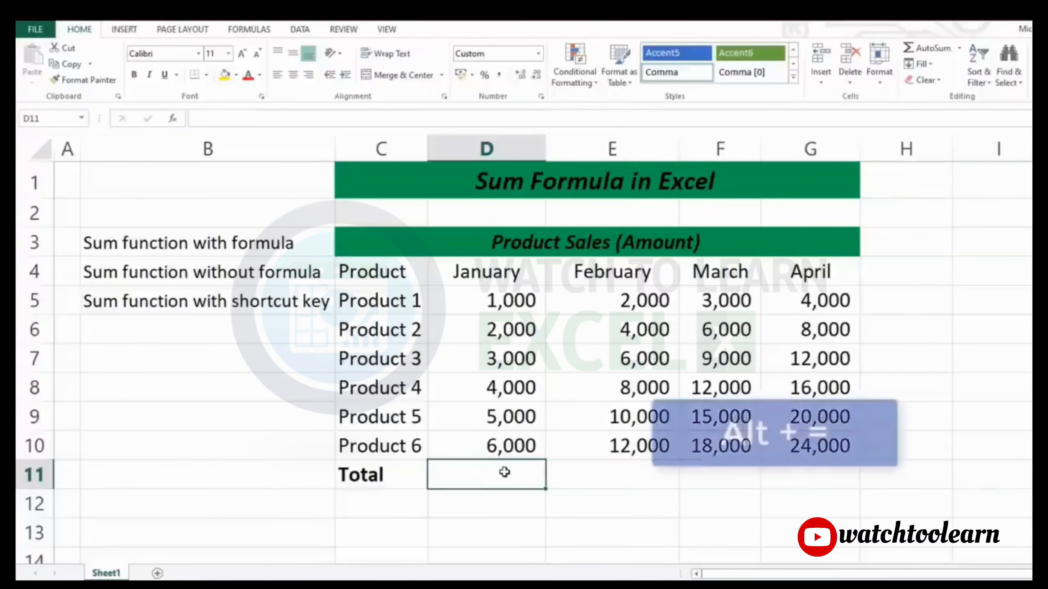
key(alt+equal)
key(Return)
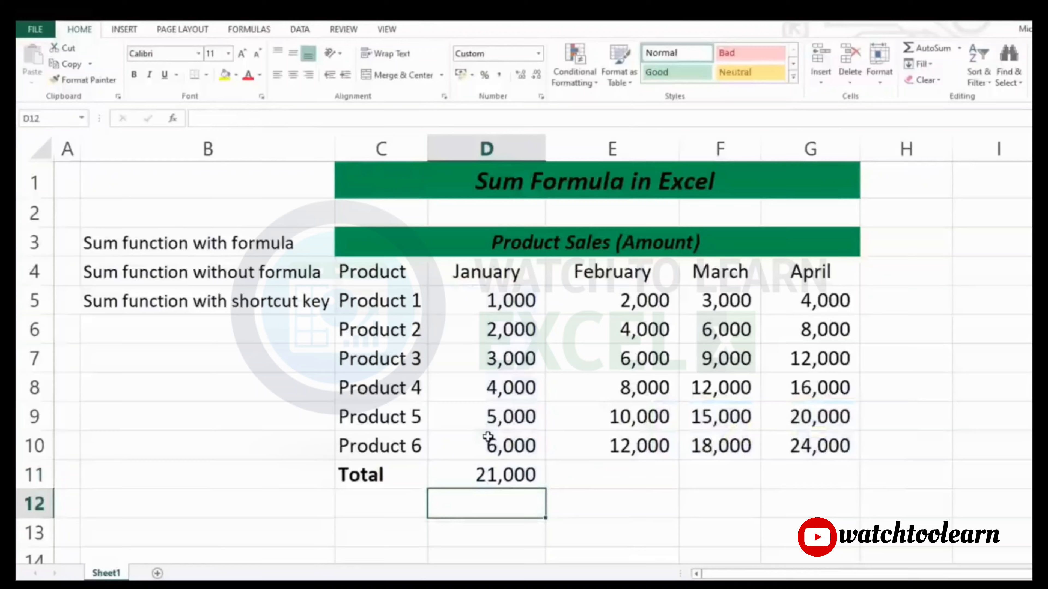
click(504, 475)
drag(490, 300, 490, 446)
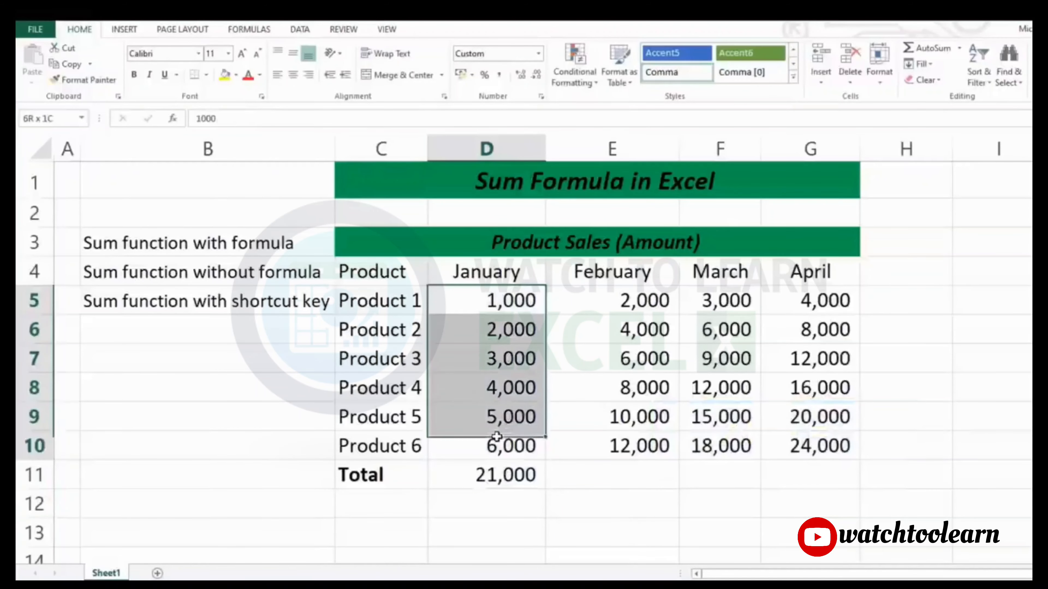
Copy the January sum in D11 to E11:G11 to total February, March and April
click(488, 466)
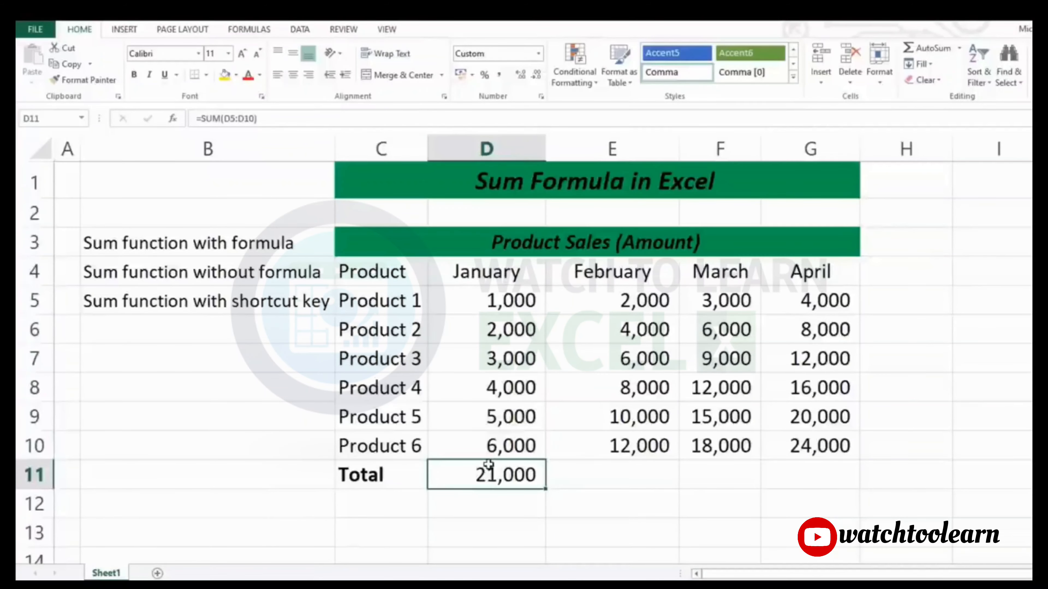
key(ctrl+c)
key(Right)
key(shift+Right)
key(shift+Right)
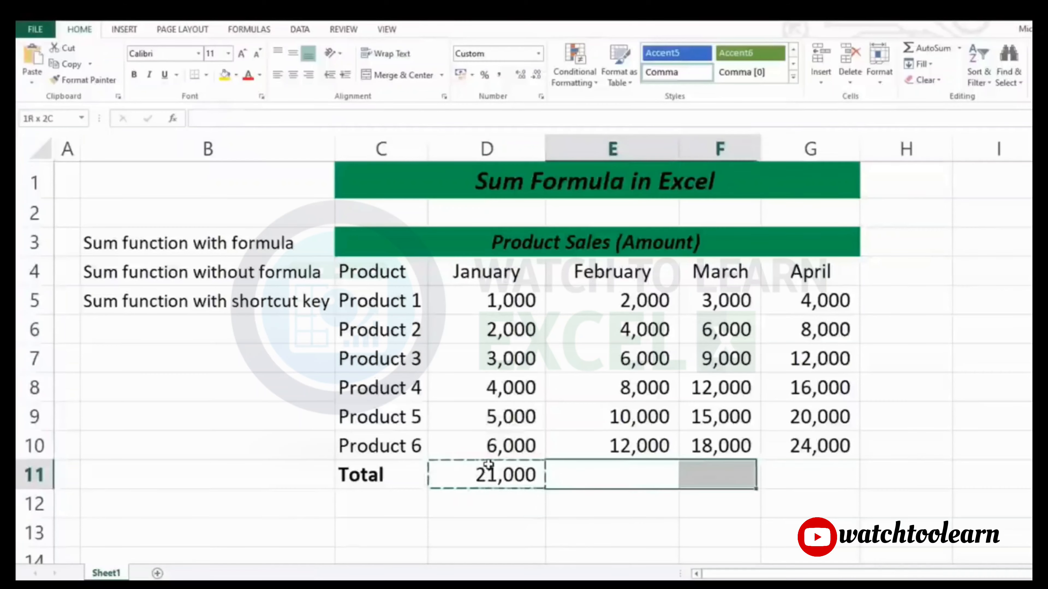
key(ctrl+v)
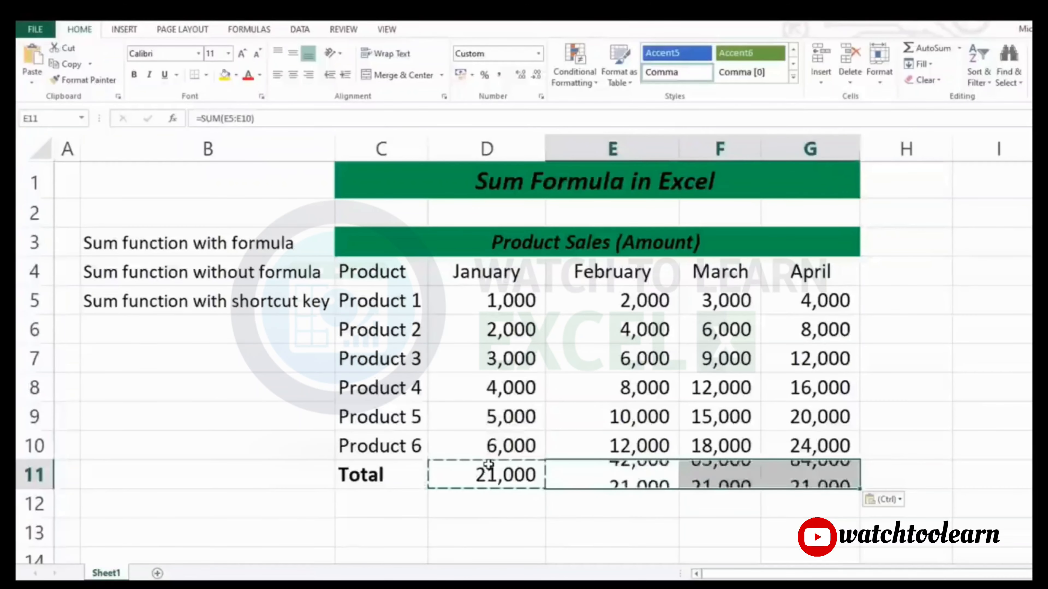
key(Escape)
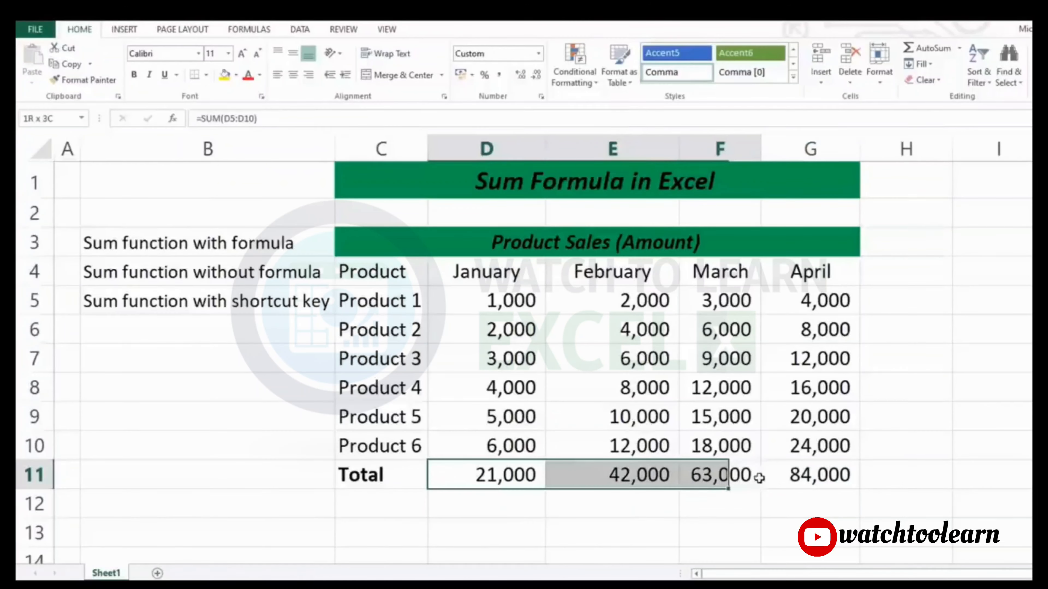